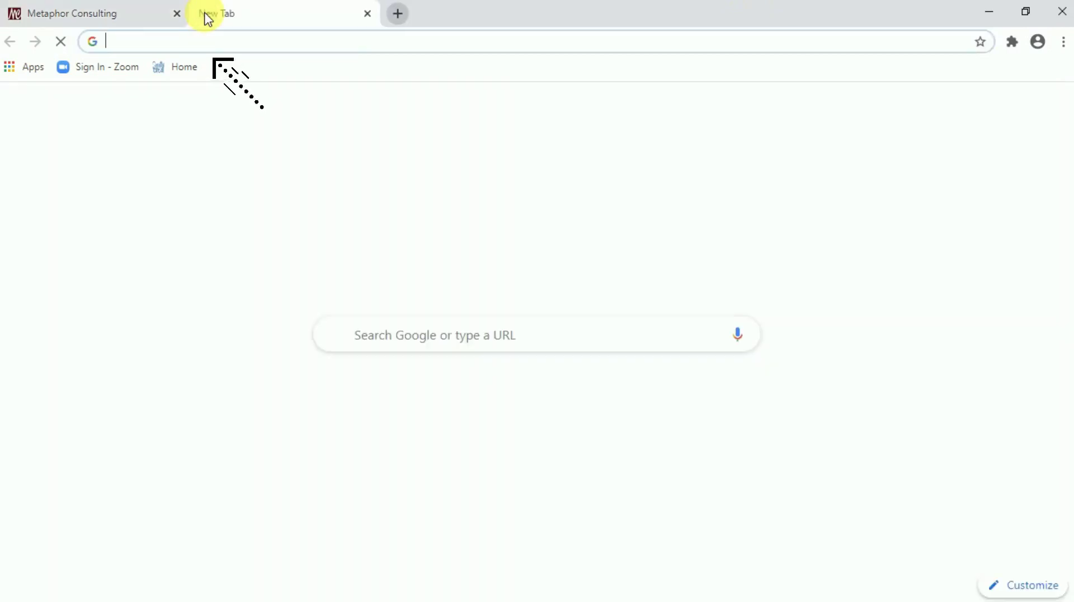
Load the lnkd.in/gh5MTVi SAP Job Openings form link in a new tab
type("https://lnkd.in/gh5MTVi")
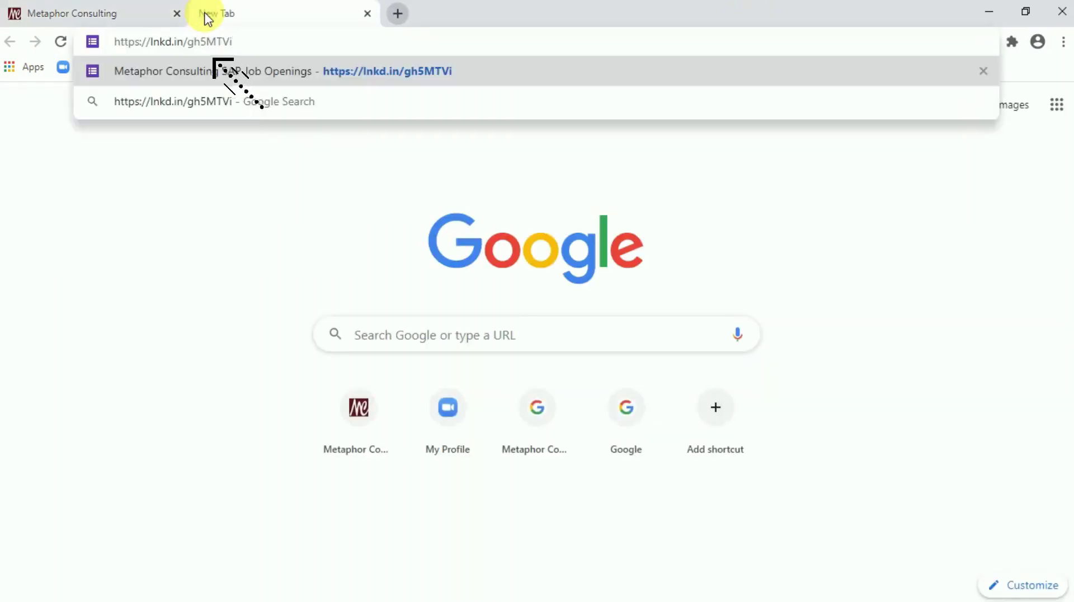
key("Return")
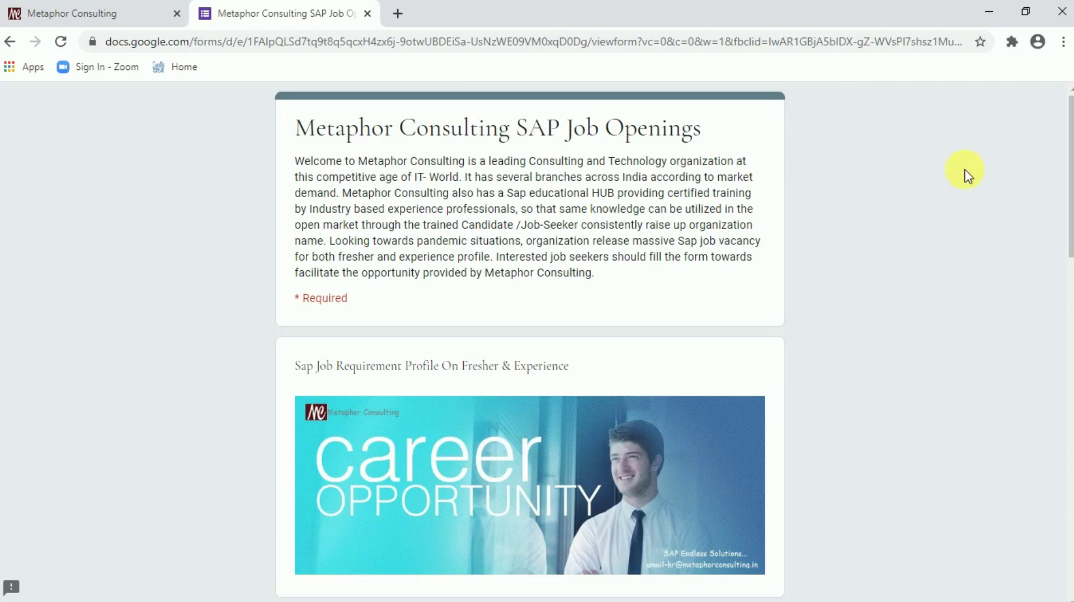
Scroll past the banner down to the empty Name and Email fields
left_click_drag(1071, 132, 1071, 205)
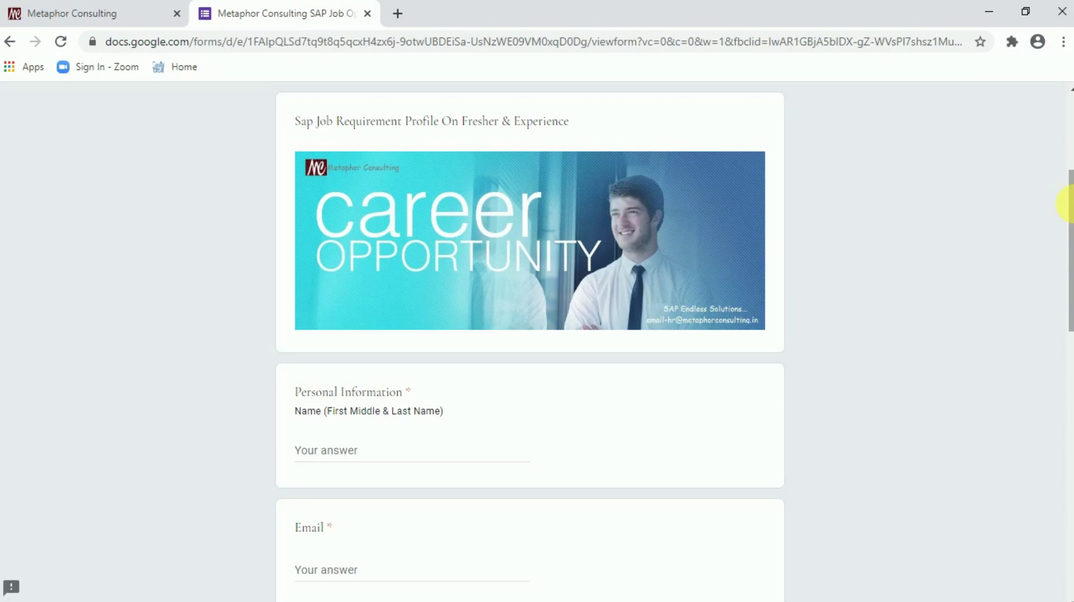
left_click(1070, 205)
left_click_drag(1069, 204, 1070, 205)
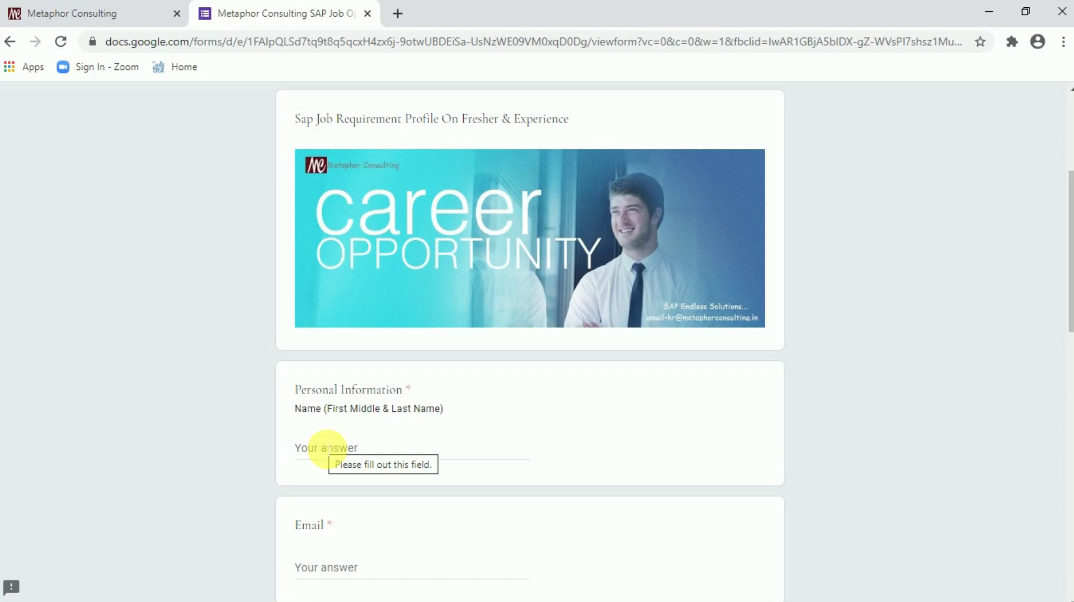
Enter the applicant's full name, e-mail address and phone number in their answer fields
left_click(327, 449)
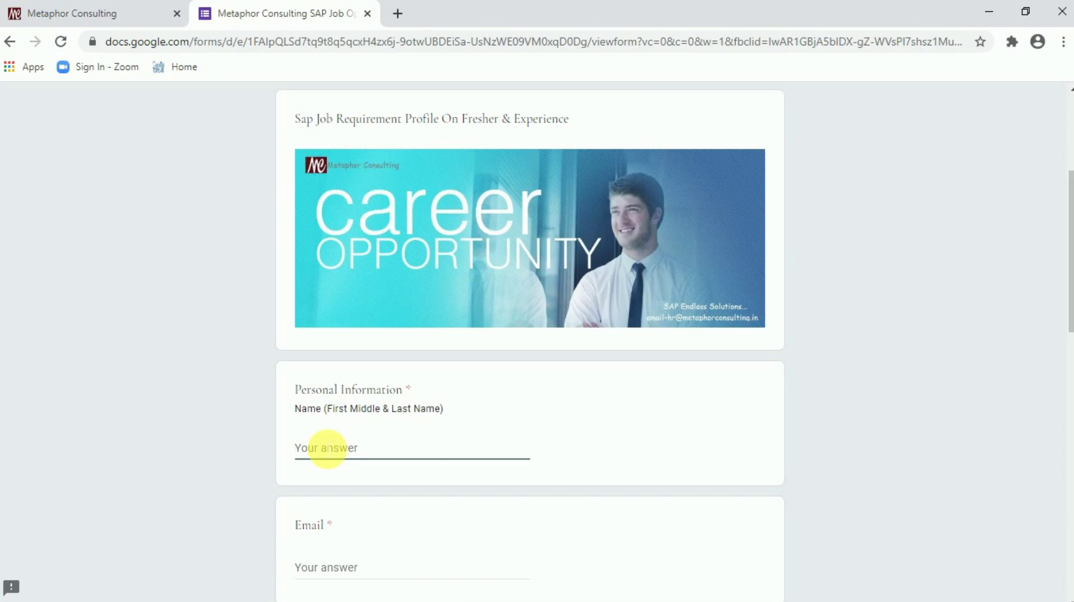
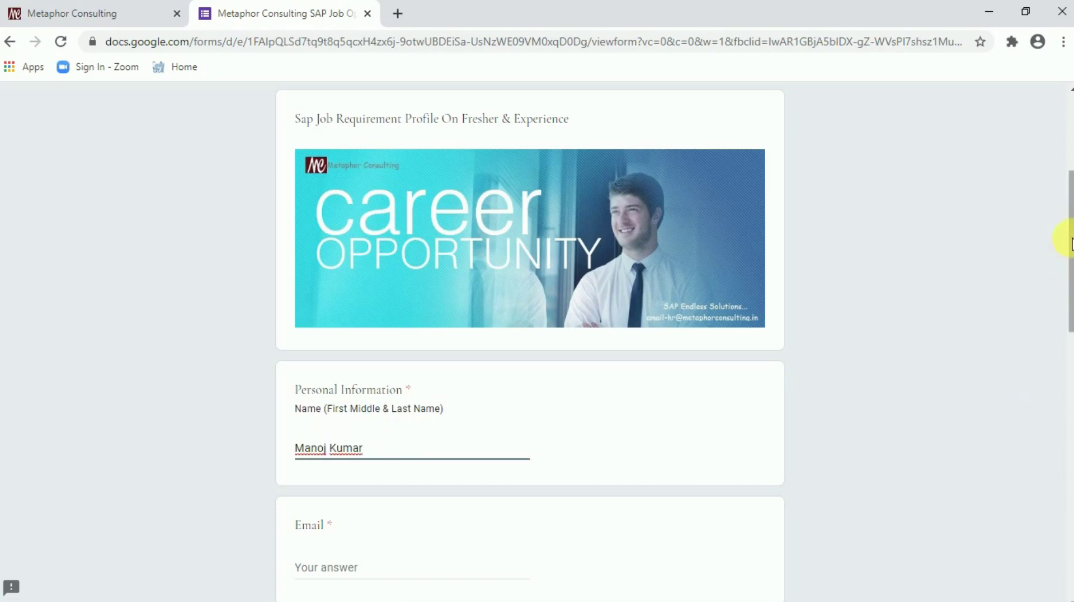
left_click_drag(1069, 240, 1068, 343)
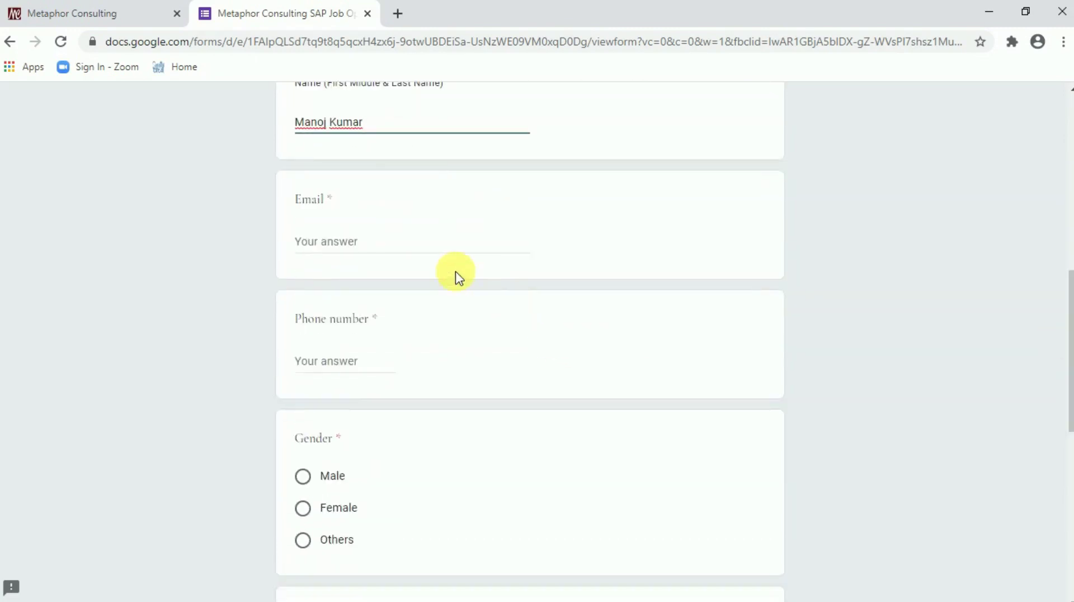
left_click(414, 250)
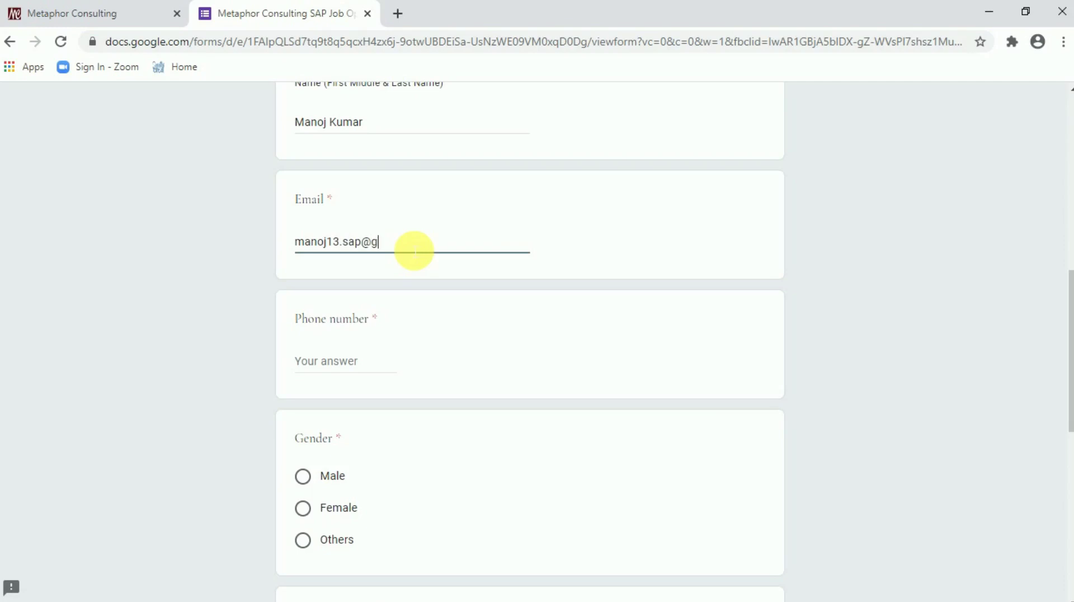
left_click_drag(1065, 288, 1069, 330)
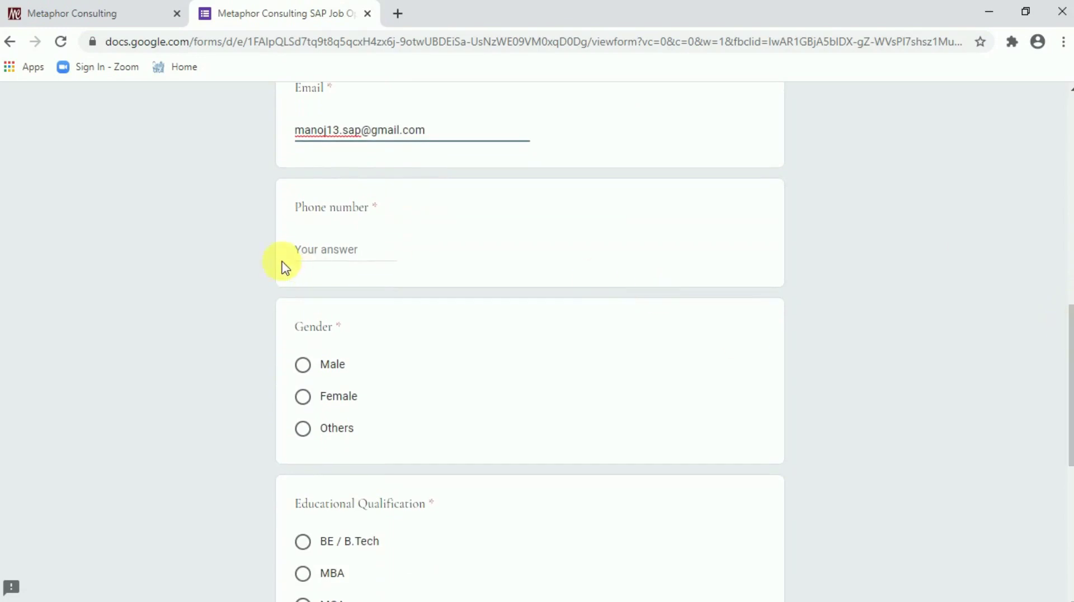
left_click(307, 250)
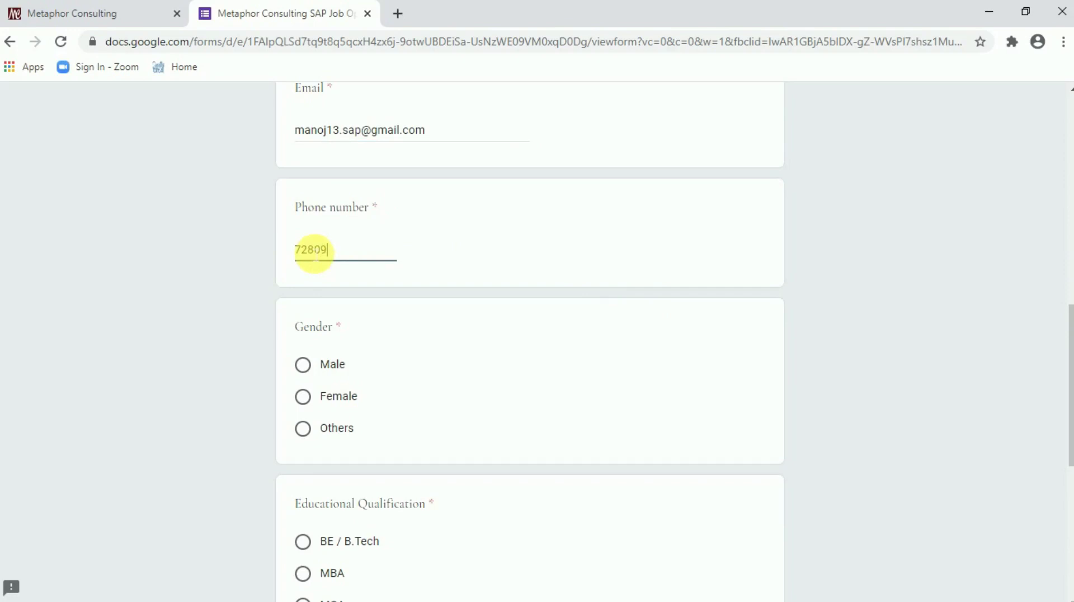
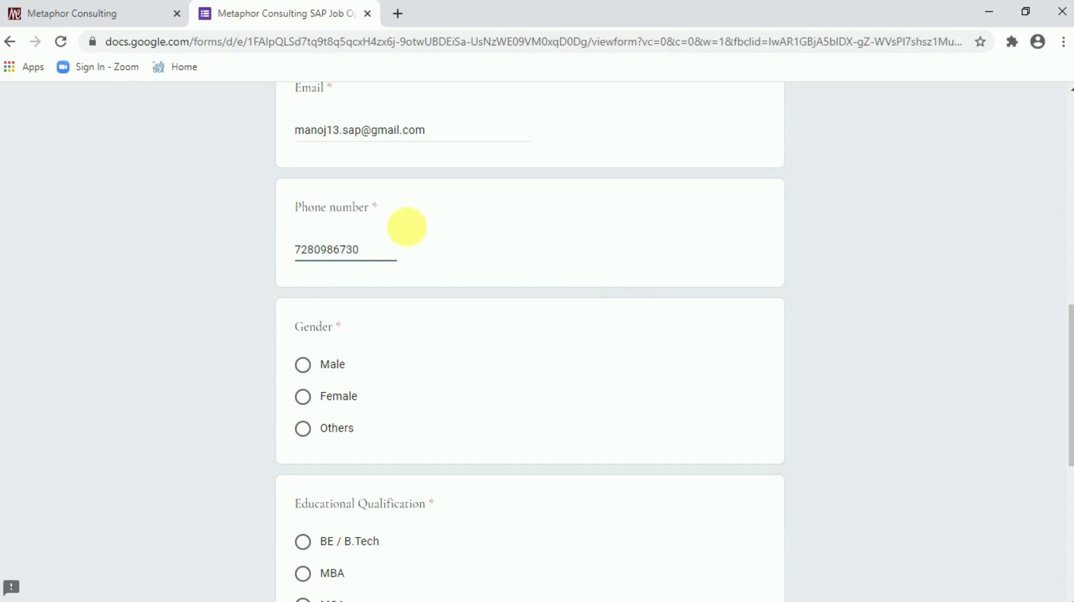
Select Male for Gender and BE / B.Tech for Educational Qualification
left_click_drag(1069, 327, 1069, 385)
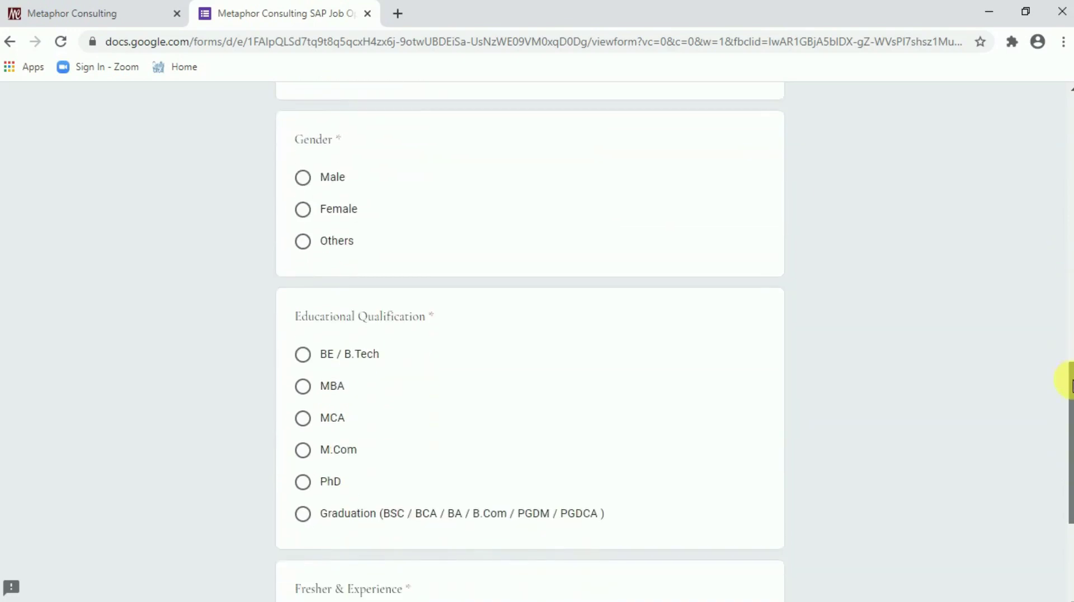
left_click(304, 177)
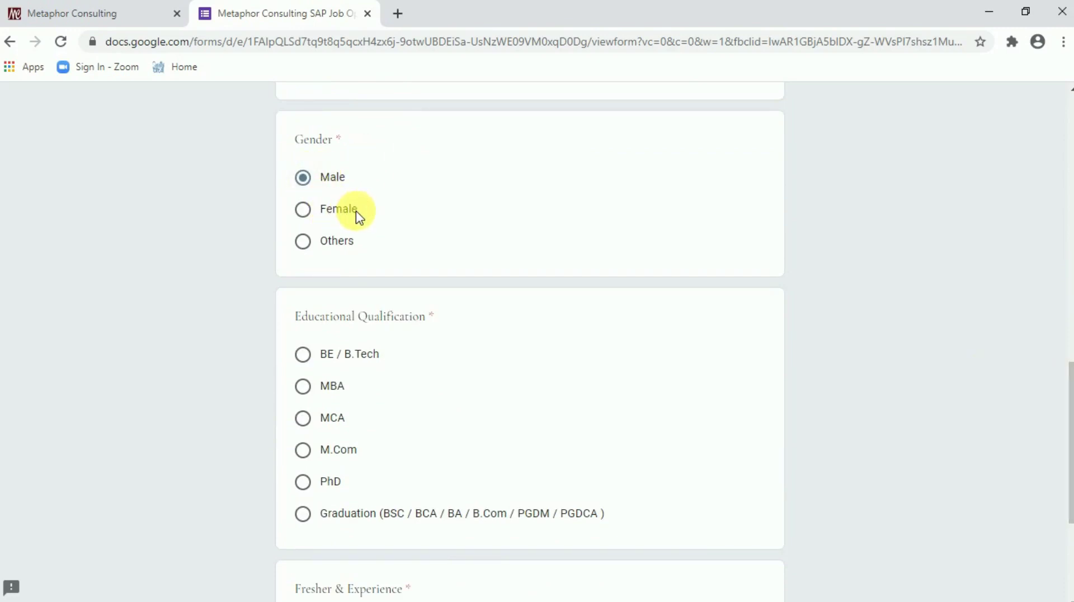
left_click_drag(1066, 378, 1065, 443)
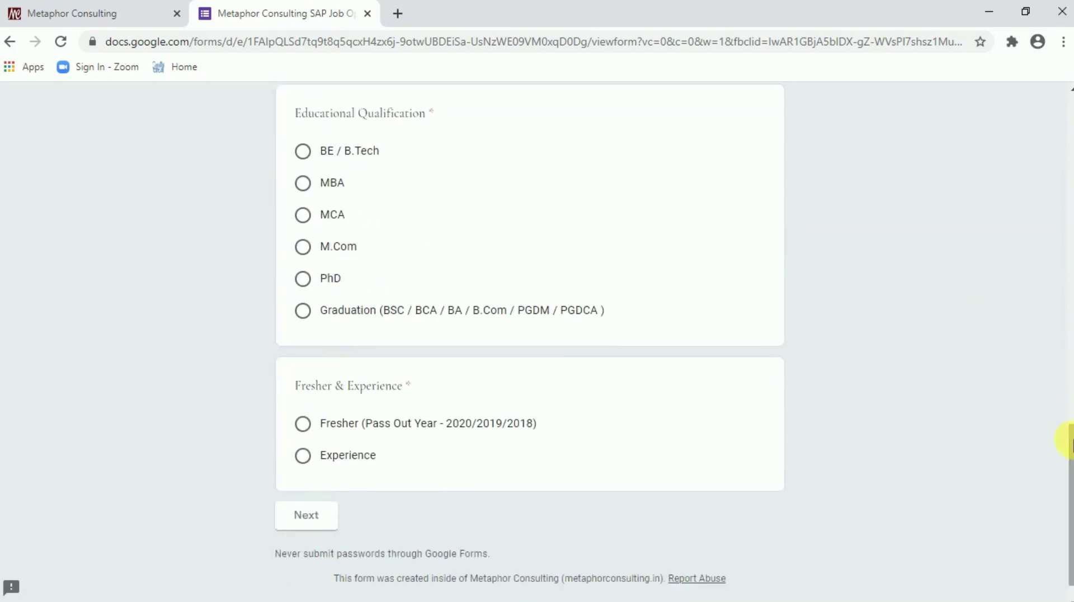
left_click(309, 161)
Settle on Fresher (Pass Out Year - 2020/2019/2018) for the Fresher & Experience question
left_click_drag(1065, 434, 1072, 460)
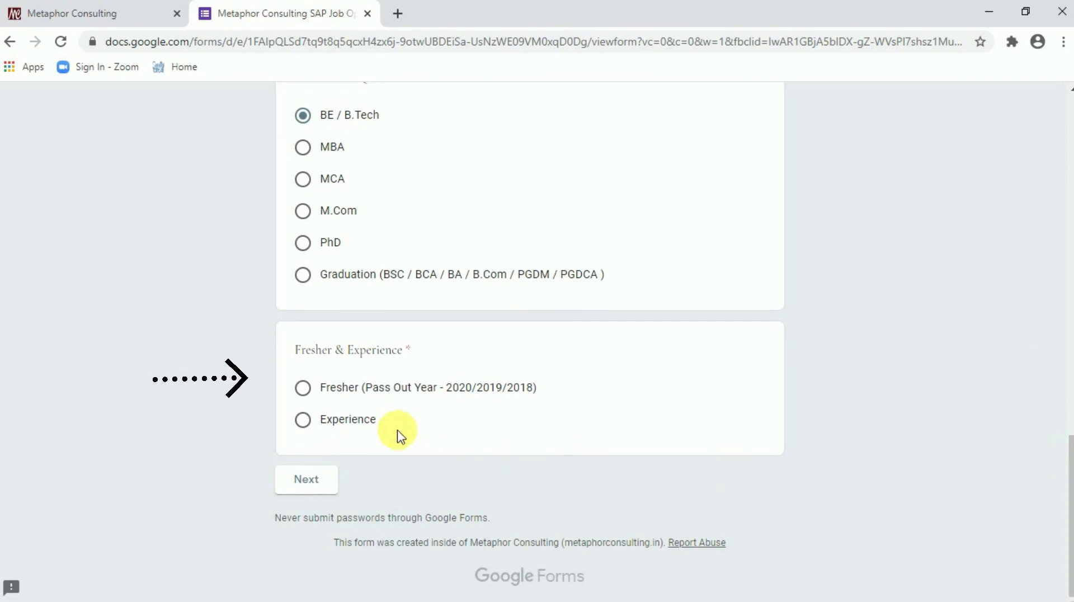
left_click(306, 391)
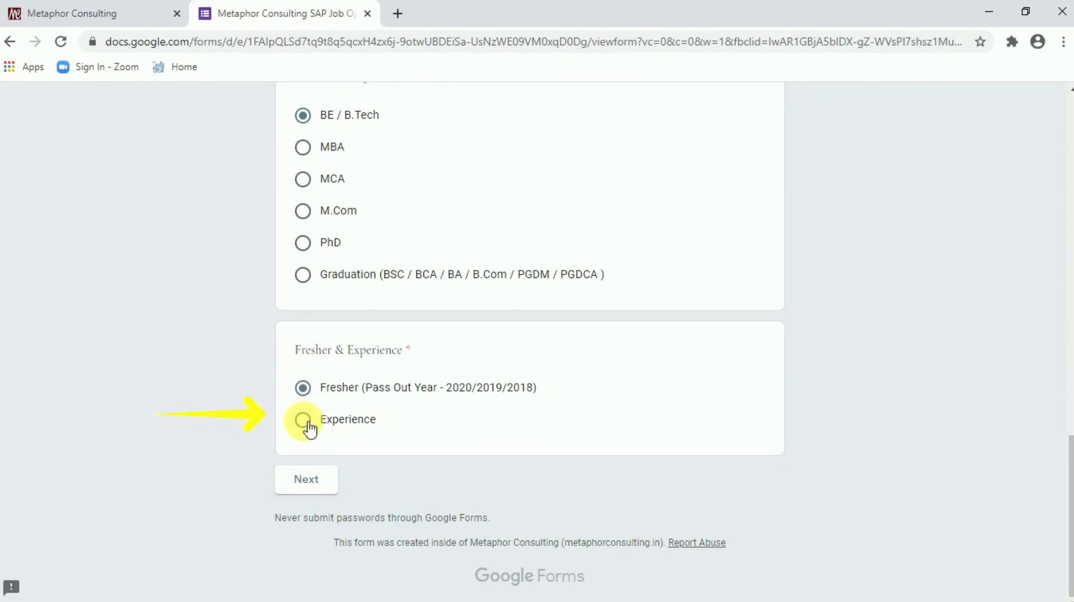
left_click(305, 422)
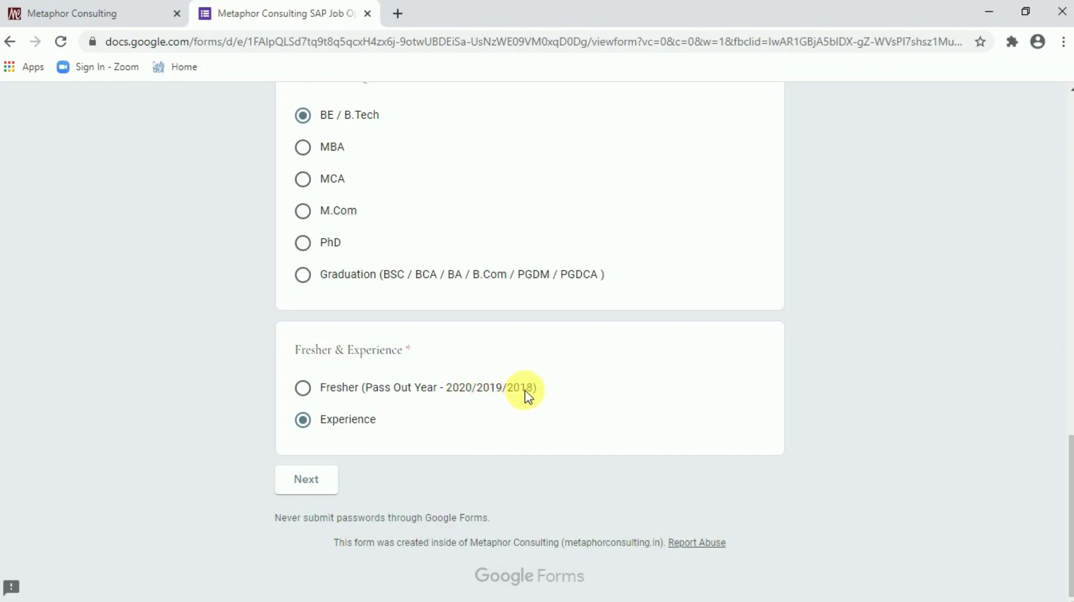
left_click(305, 389)
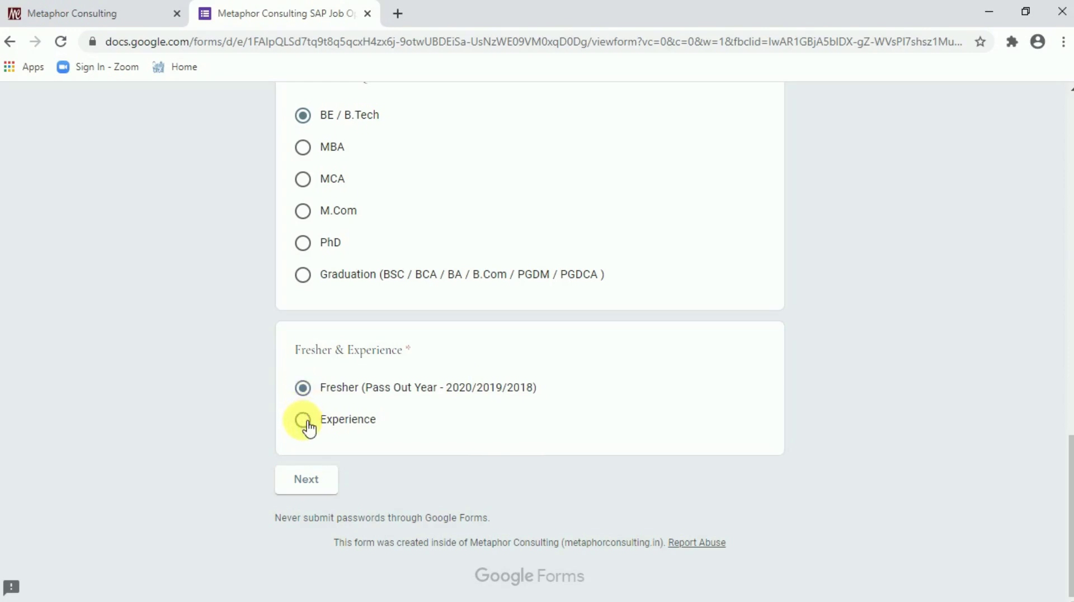
left_click(308, 424)
left_click(307, 391)
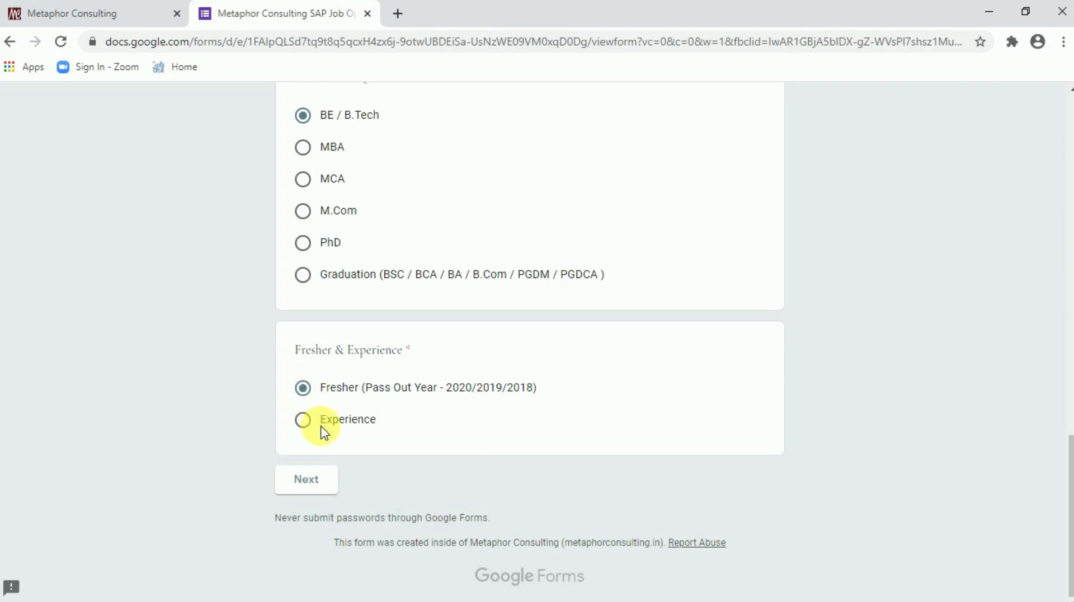
Advance the form to the Professional Summary section
left_click(311, 483)
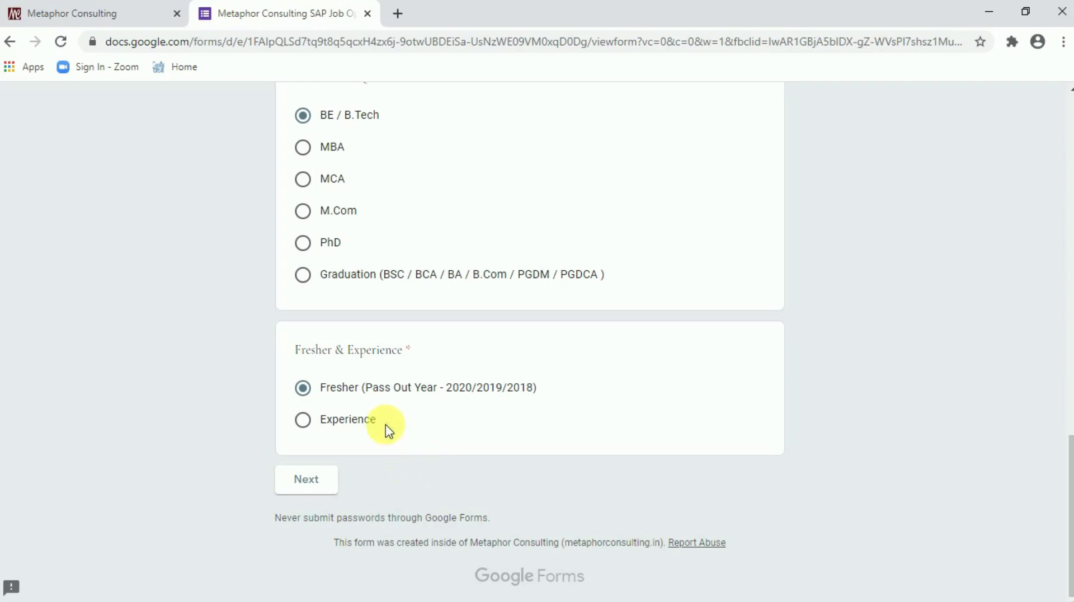
left_click(315, 482)
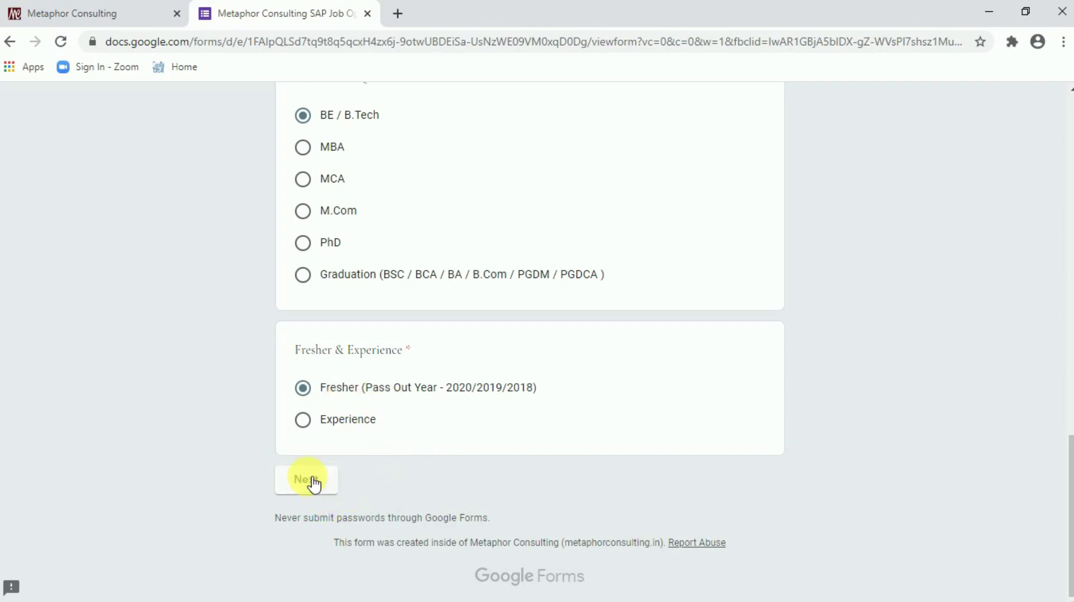
left_click(315, 485)
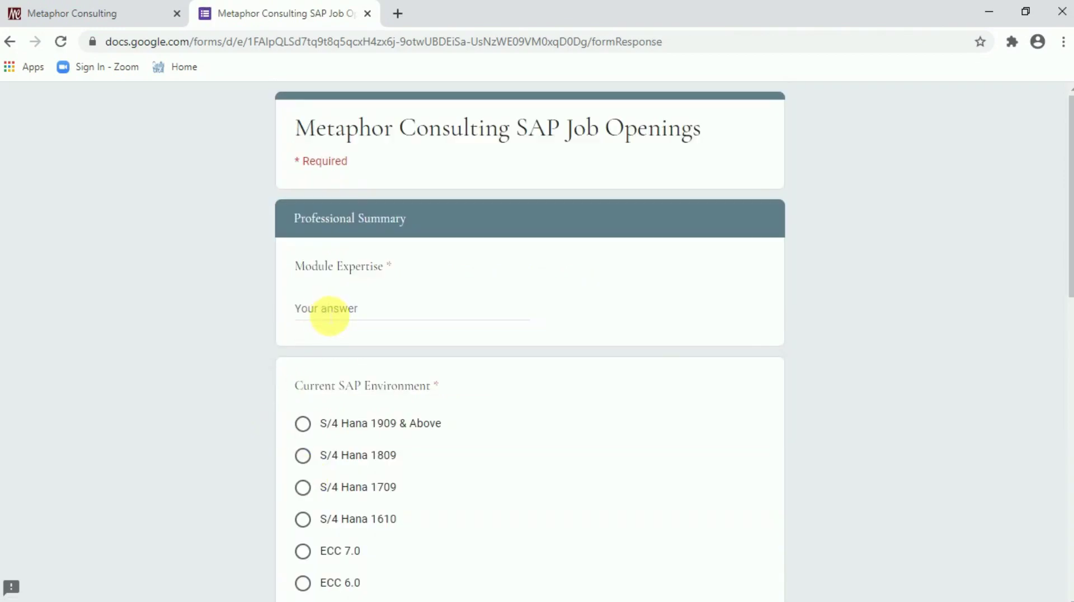
Enter SAP-MM for Module Expertise and choose S/4 Hana 1809 as current SAP environment
left_click(330, 315)
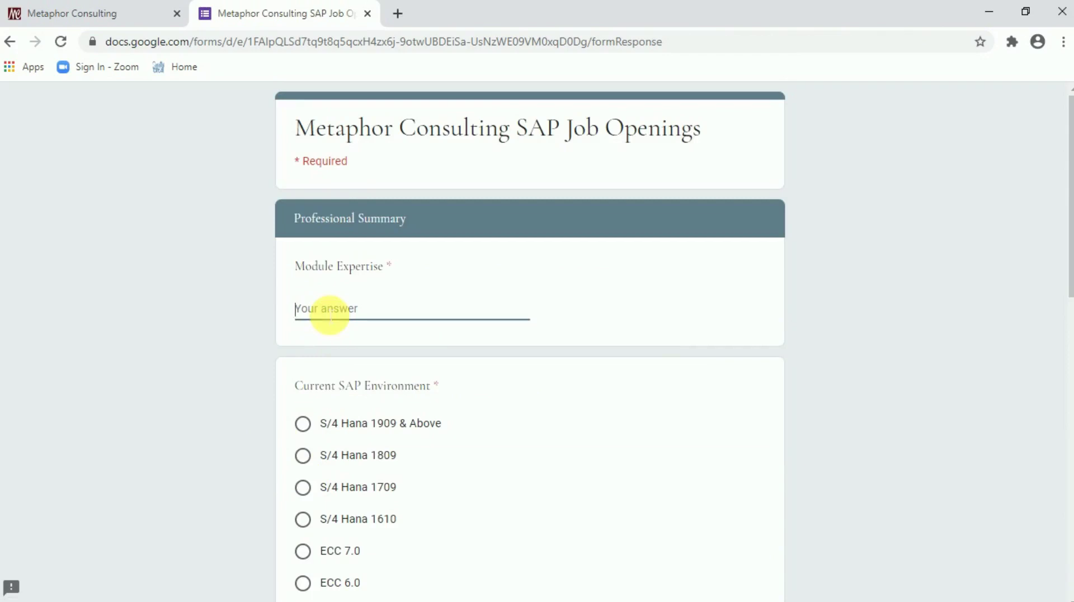
type("SAP-MM")
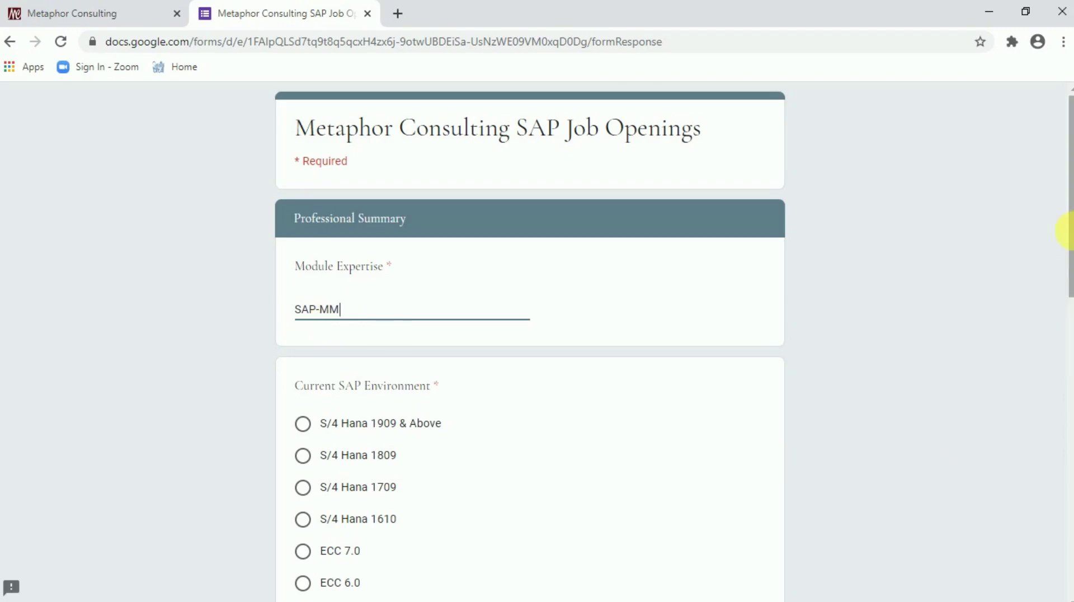
scroll(1065, 263, "down", 1)
scroll(1069, 263, "down", 3)
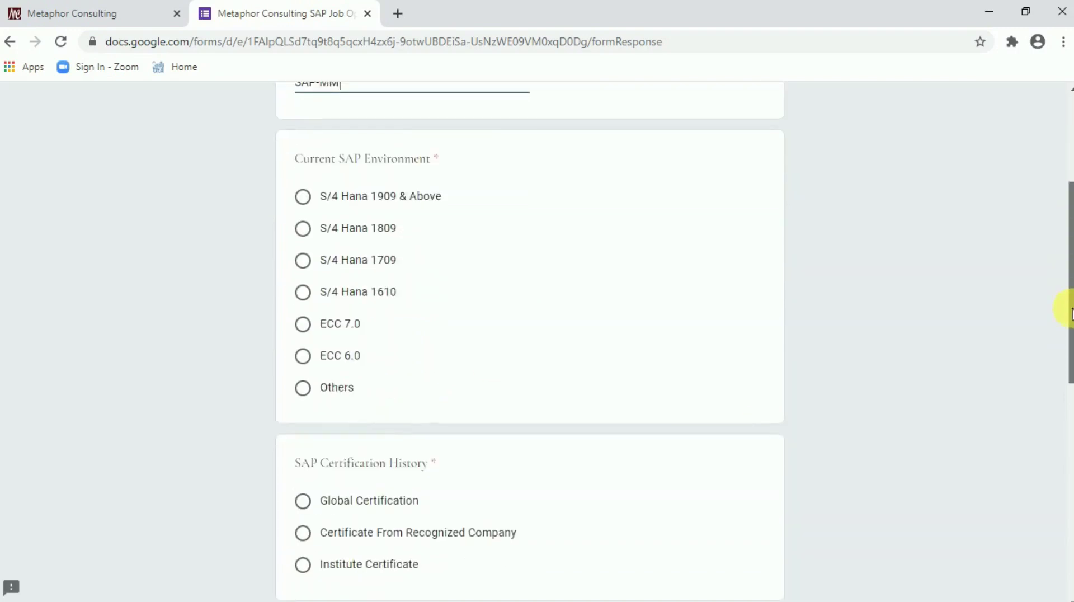
left_click_drag(1071, 310, 1070, 319)
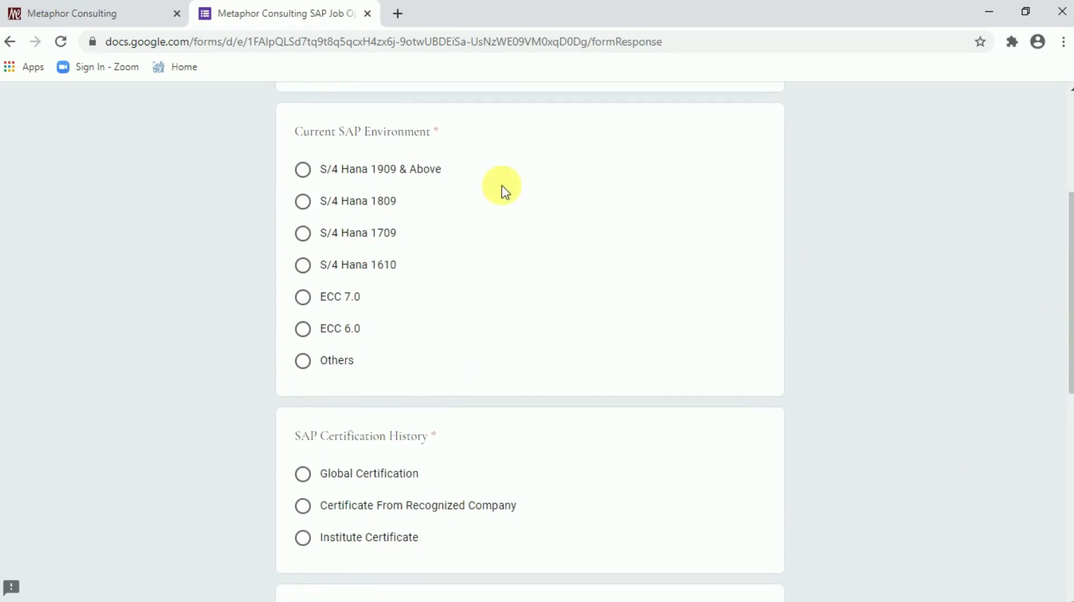
left_click(303, 201)
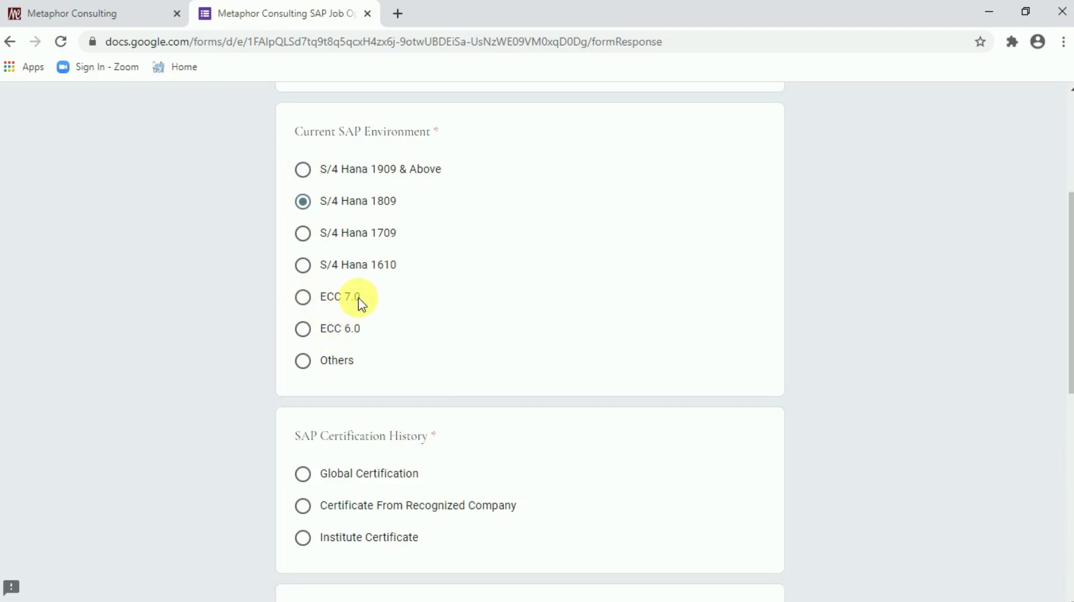
left_click_drag(1070, 235, 1070, 349)
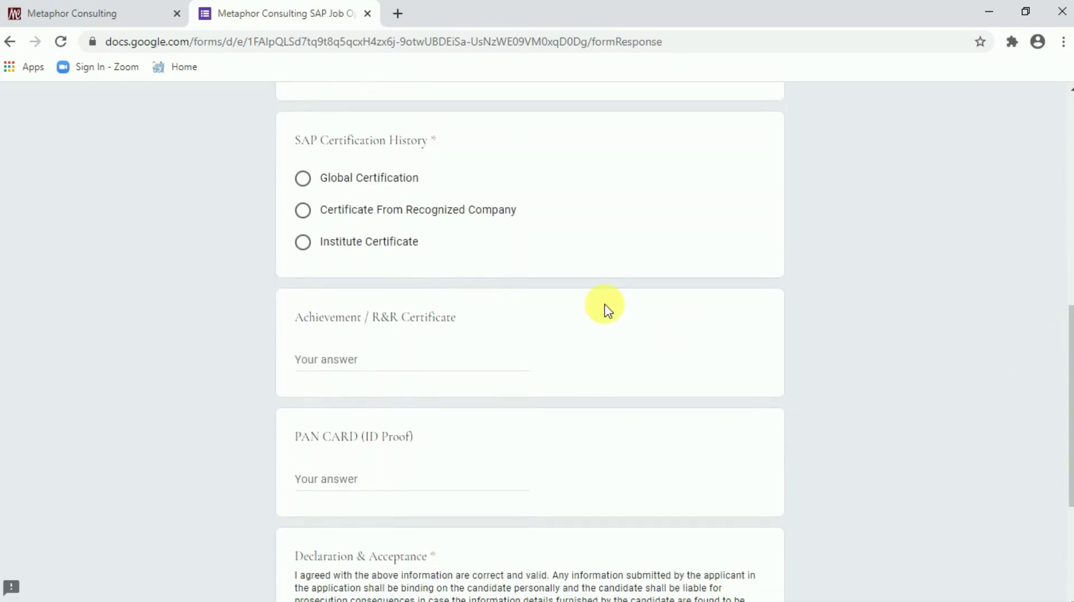
Choose Global Certification and enter 'PMP CERTIFICATE' as the Achievement / R&R Certificate
left_click(303, 179)
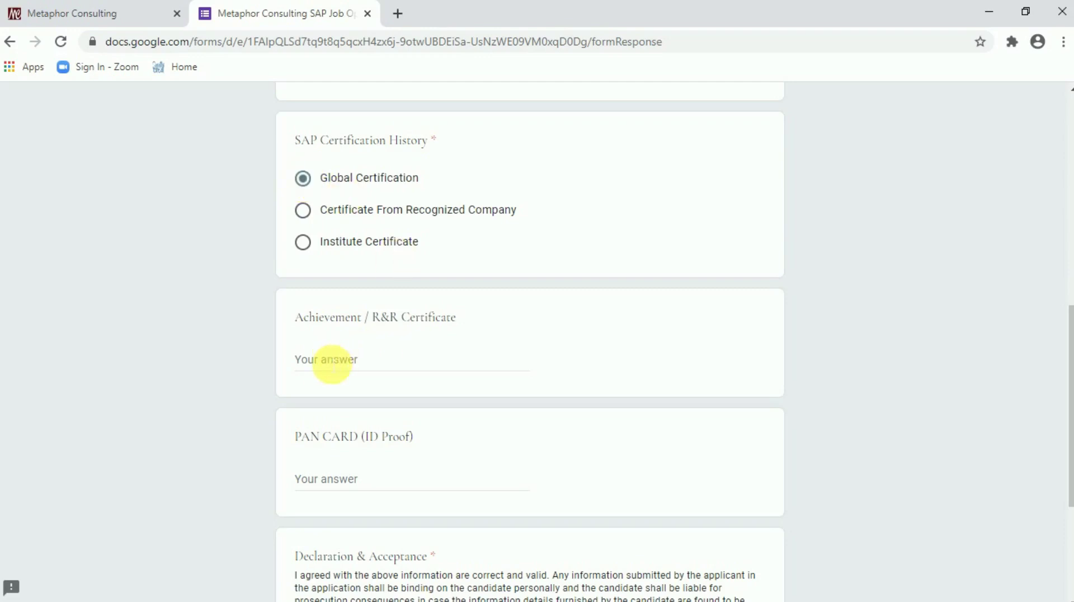
left_click(332, 360)
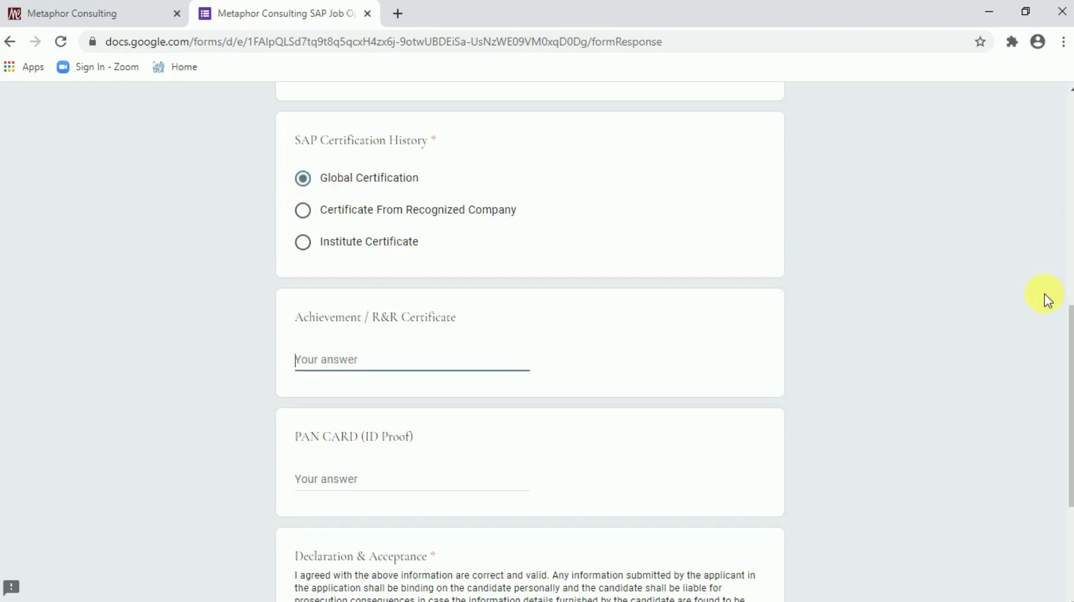
left_click_drag(1072, 338, 1072, 380)
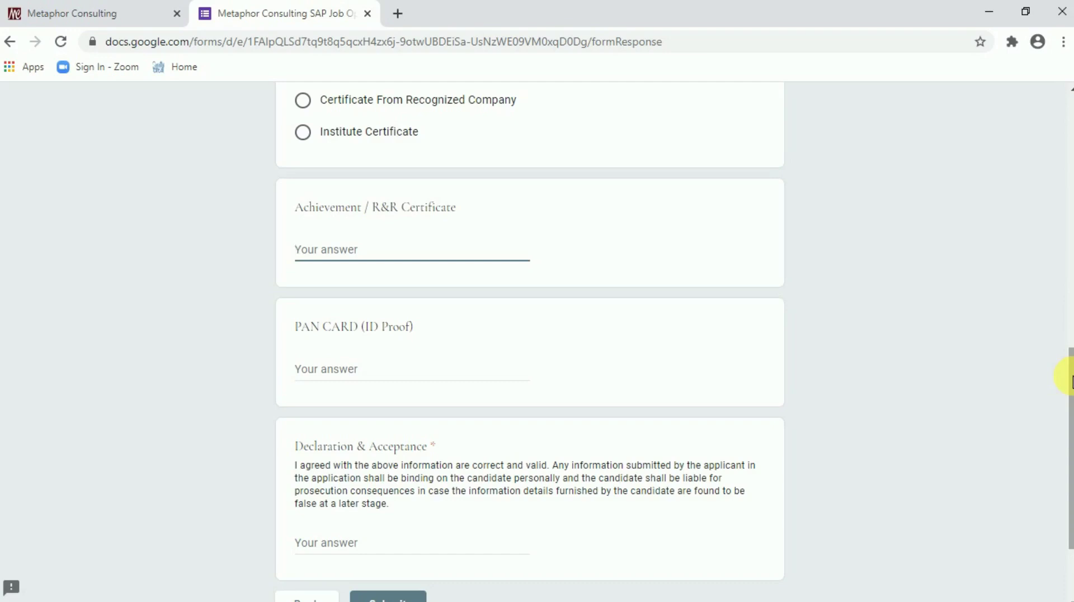
type("PMP CERTIFICATE")
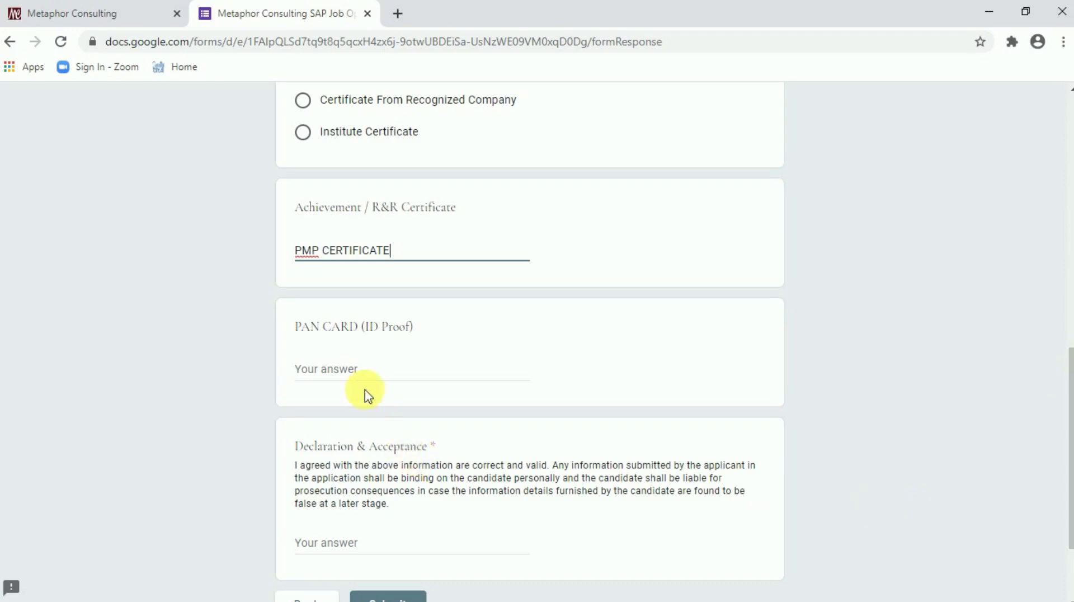
Enter the applicant's PAN number in the PAN CARD (ID Proof) field
left_click(357, 374)
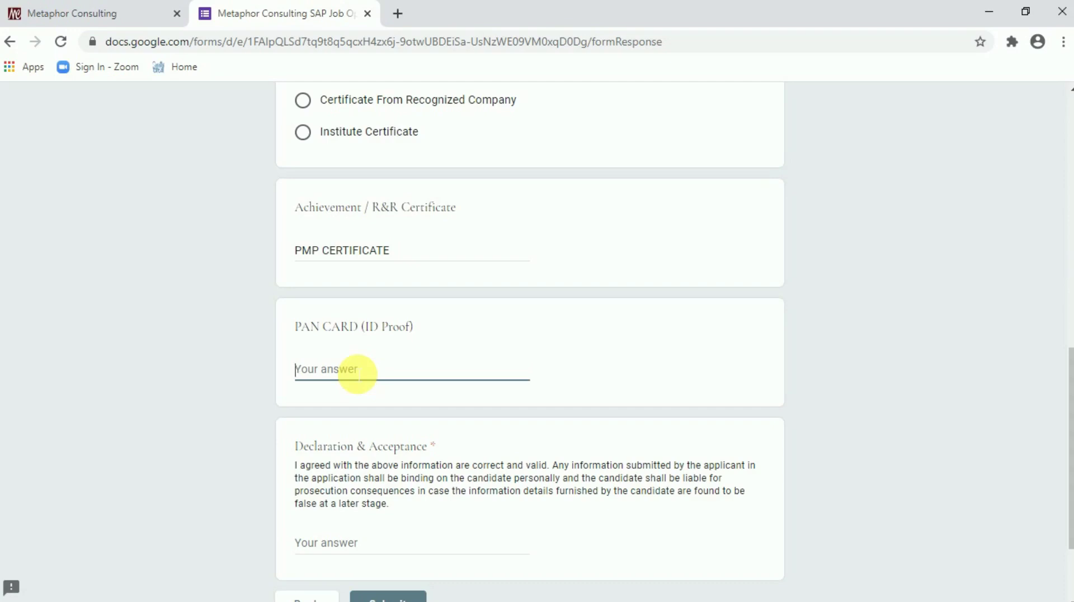
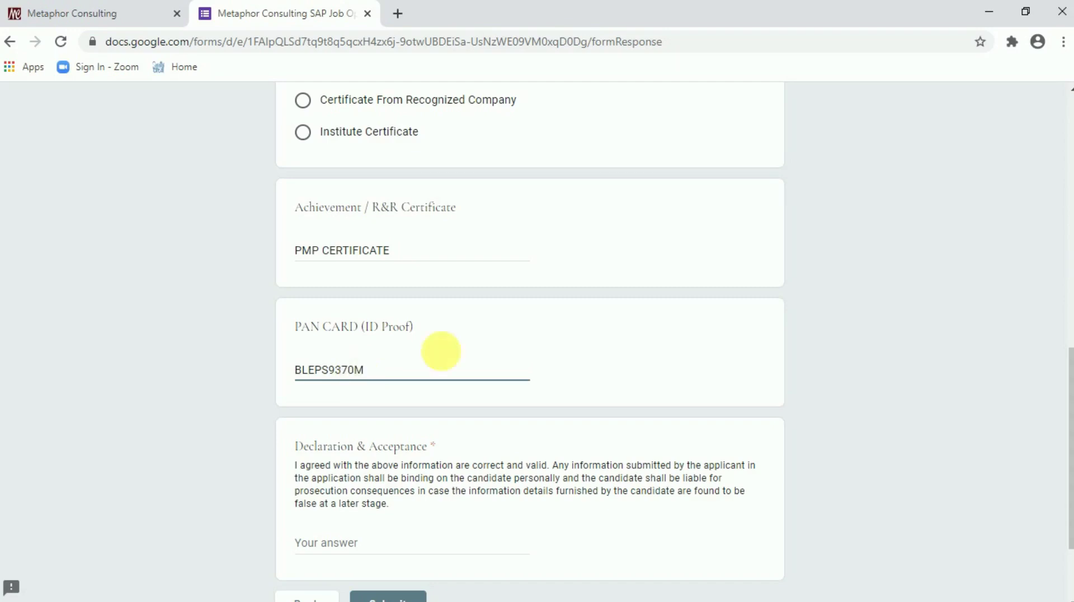
Answer Declaration & Acceptance with 'ACCEPT', fixing the incomplete entry after a rejected submit
scroll(1071, 442, "down", 1)
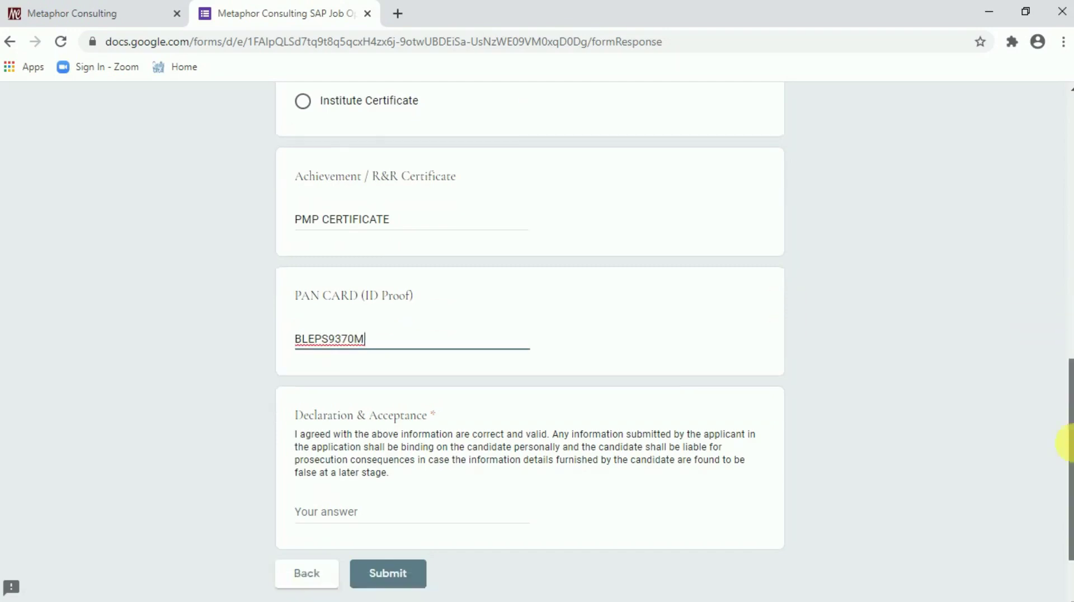
scroll(1071, 442, "down", 2)
left_click(357, 417)
type("A")
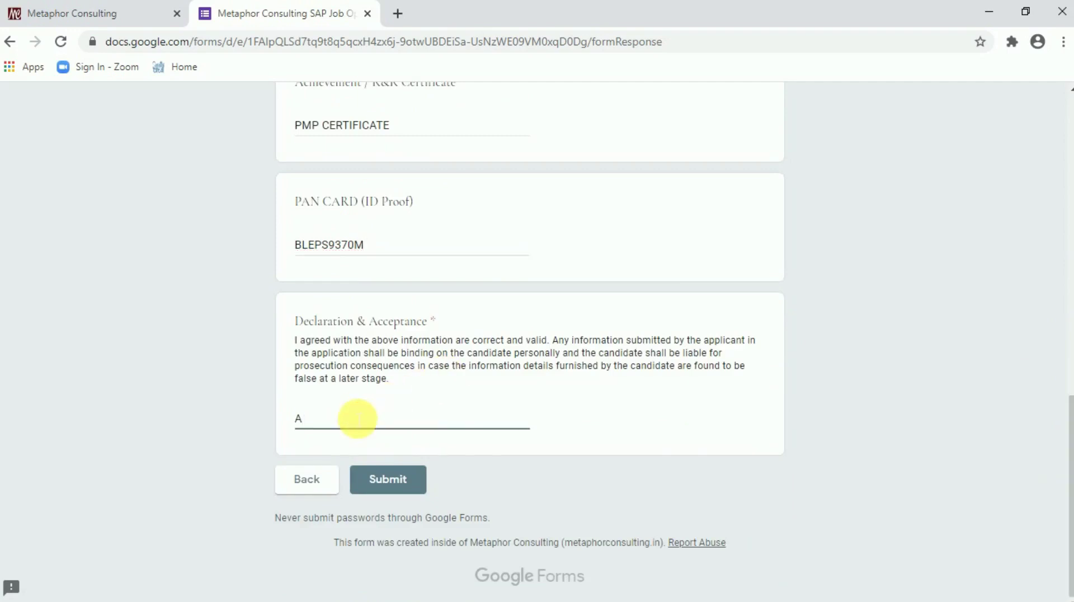
type("CCEP")
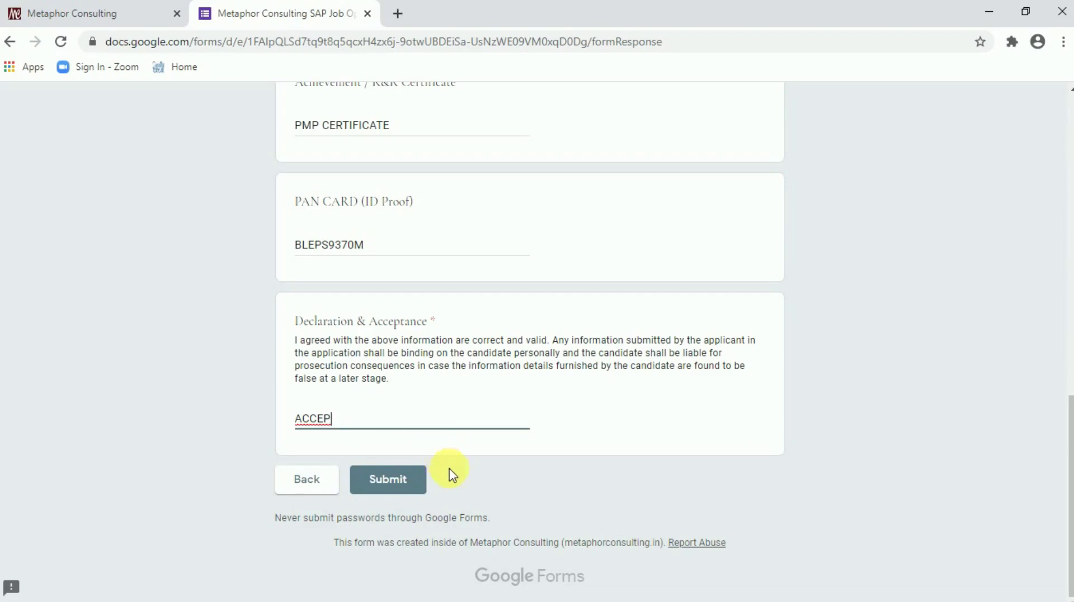
left_click(398, 485)
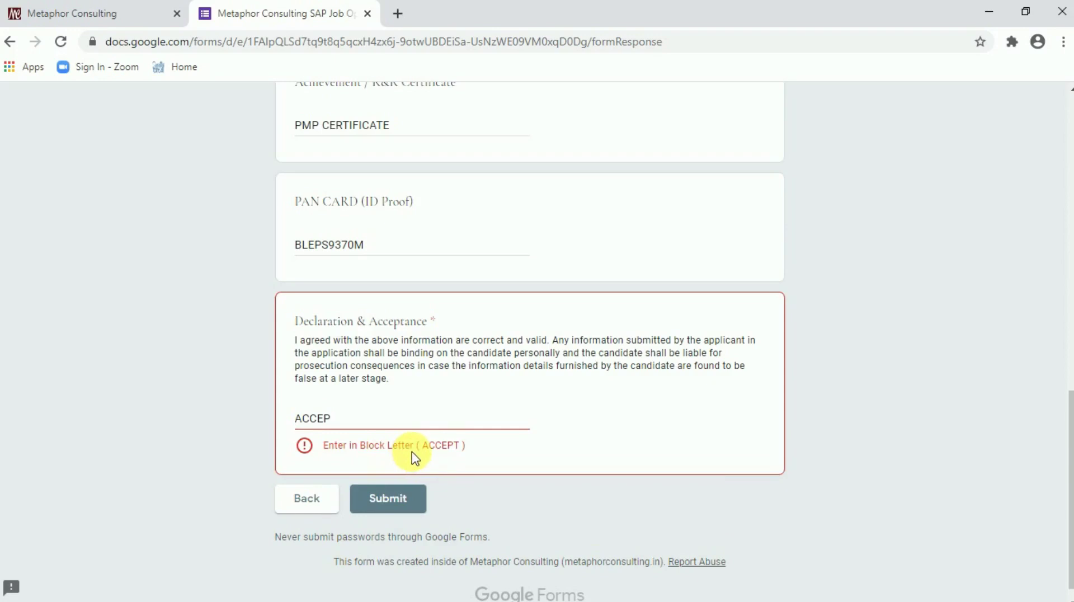
left_click(376, 422)
type("T")
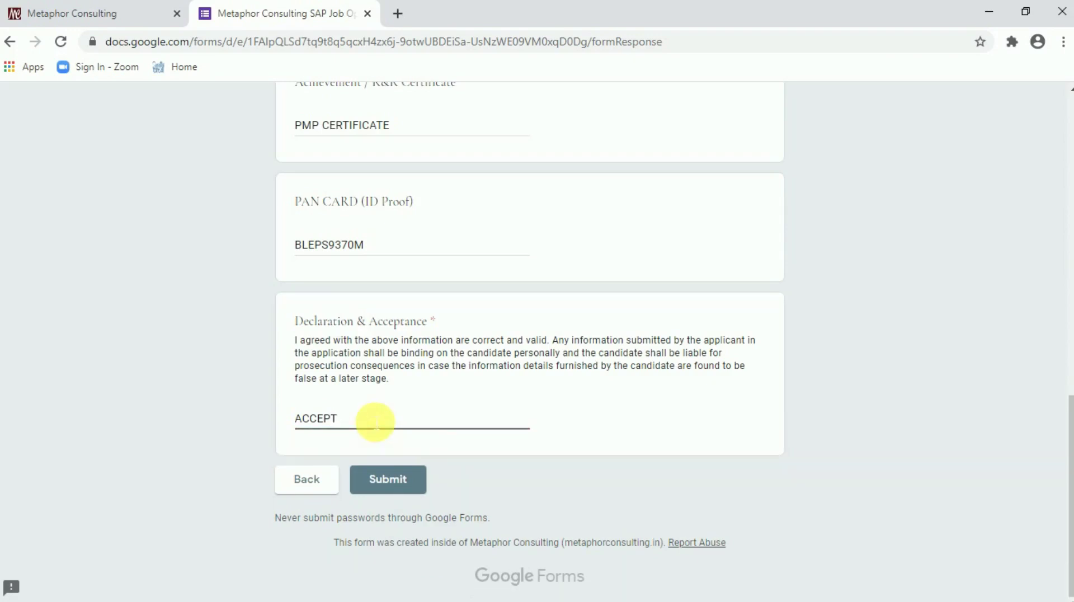
Submit the application and highlight the 'Thank you for your interest' confirmation line
left_click(398, 484)
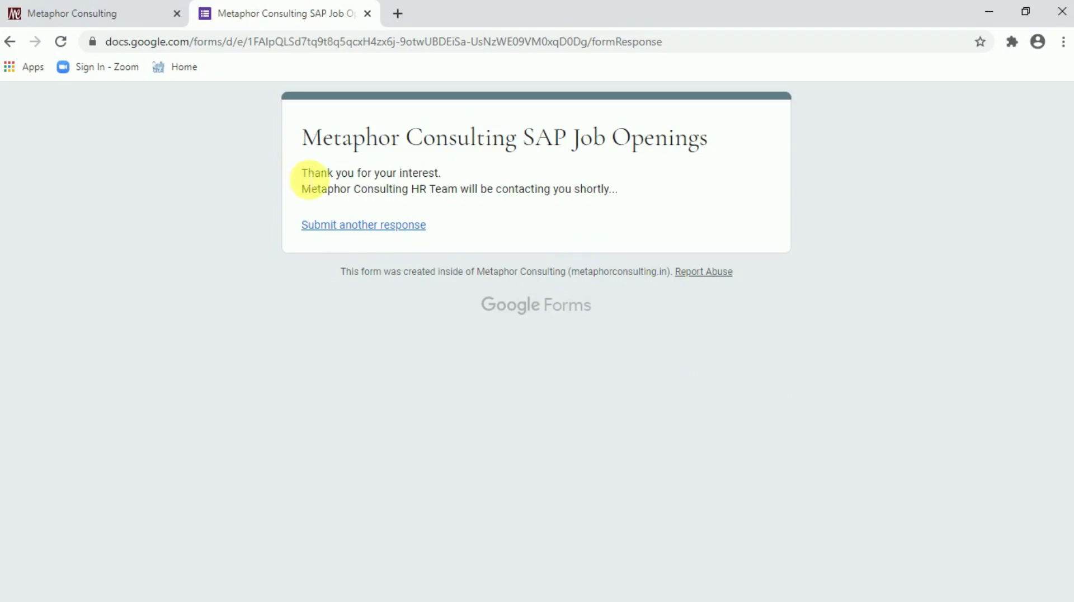
left_click_drag(309, 179, 446, 179)
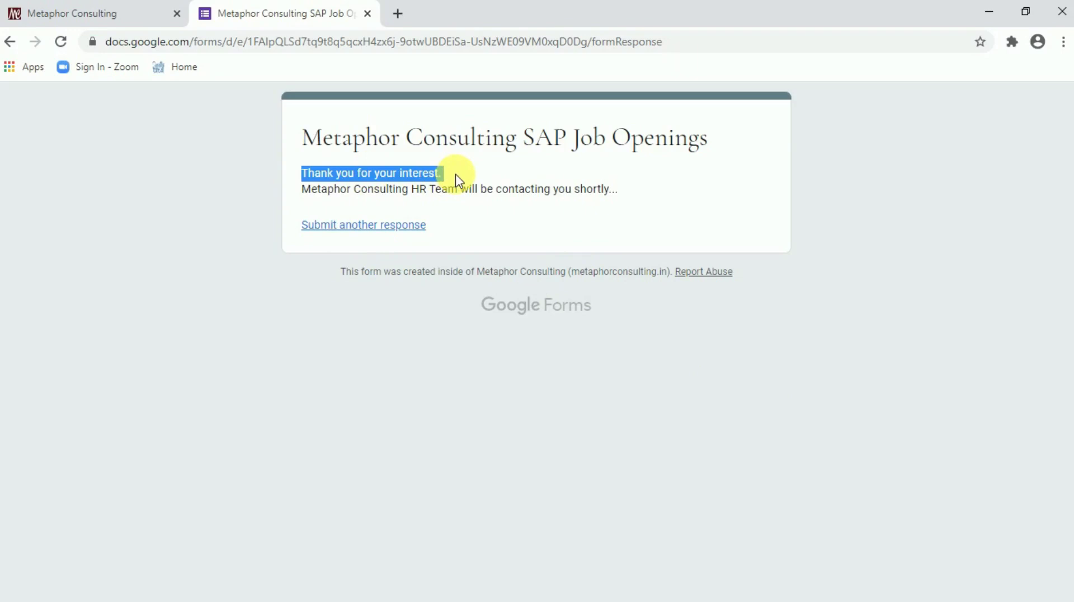